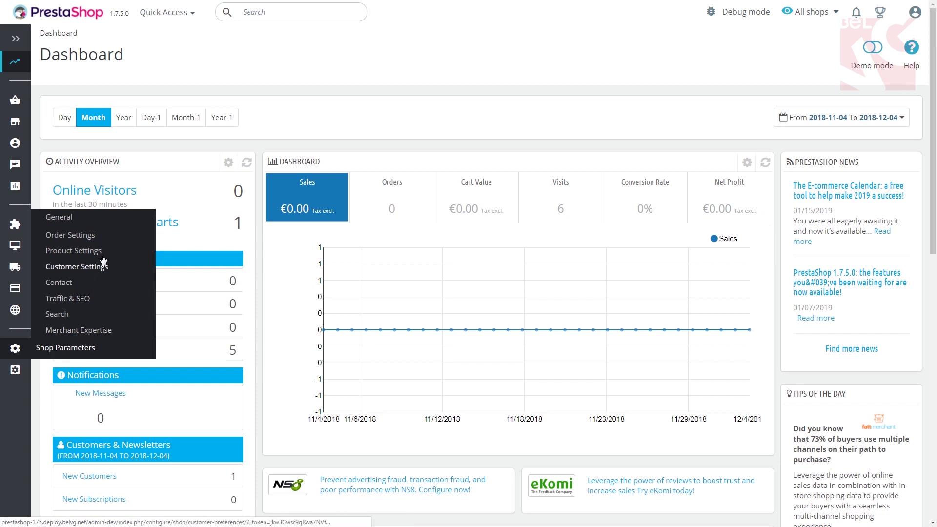
Open the Statuses tab listing the 14 existing order statuses.
click(100, 234)
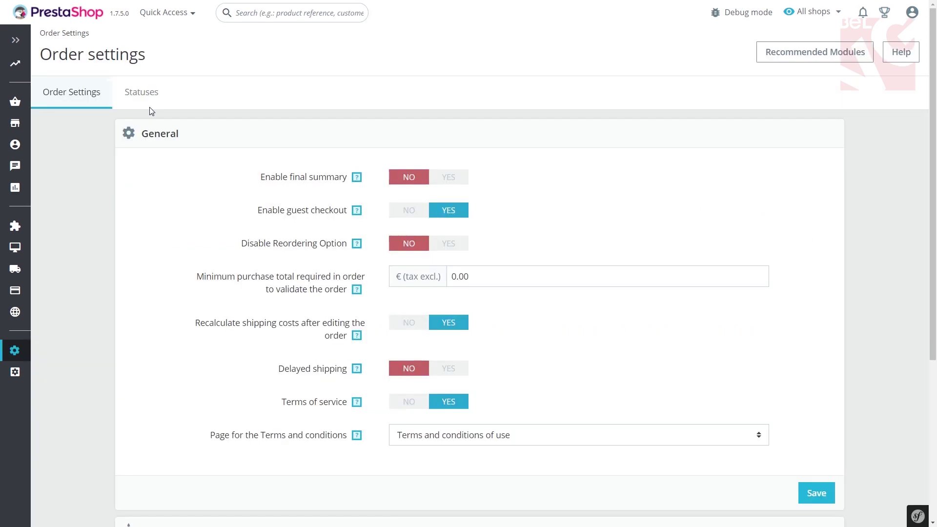
click(152, 101)
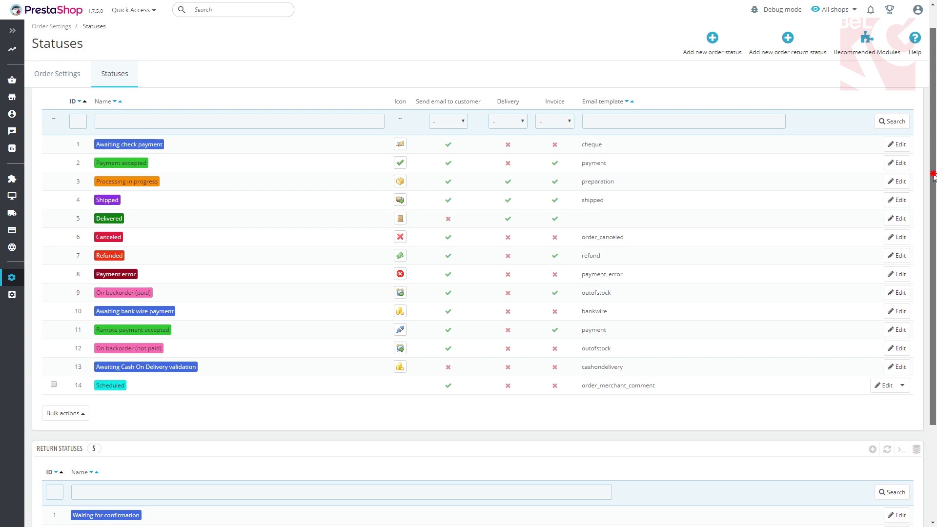
drag(934, 175, 934, 265)
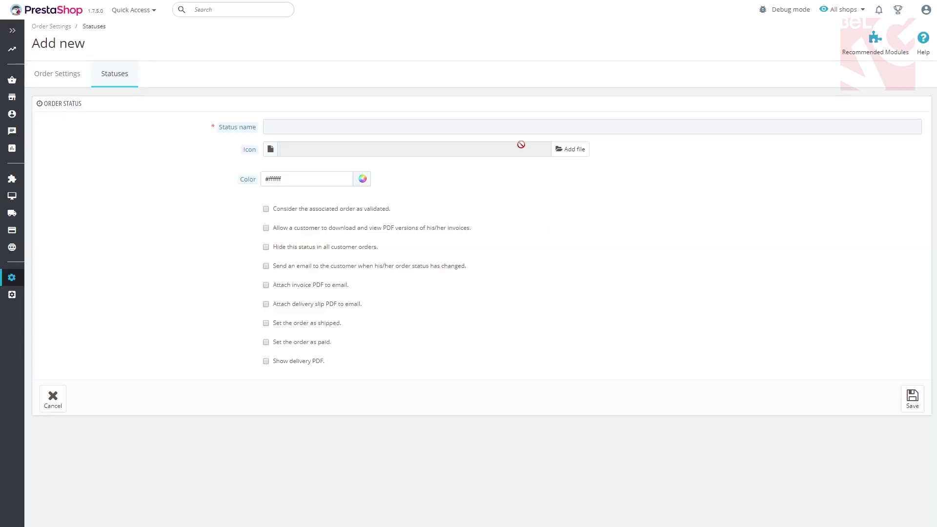
Add an order status named 'Scheduled' and upload BelVG_logo.png as its icon.
click(517, 128)
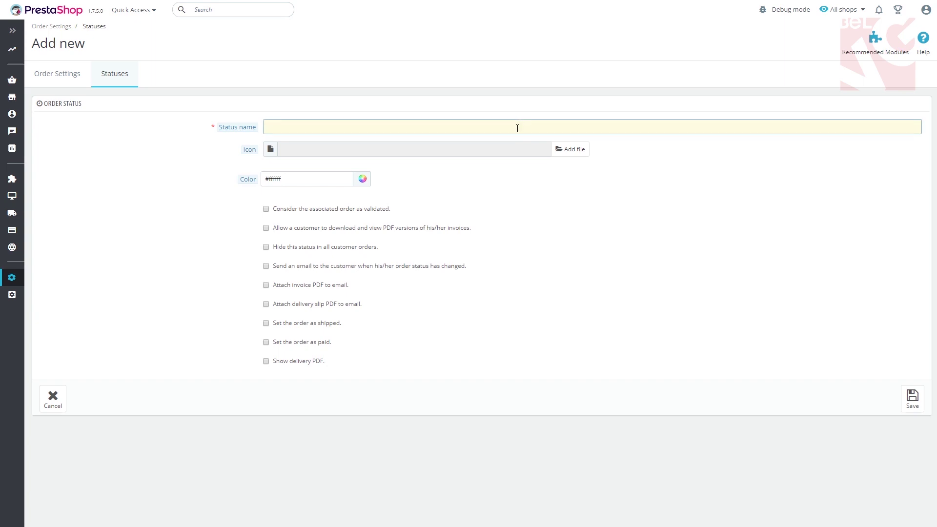
text(Scheduled)
click(555, 221)
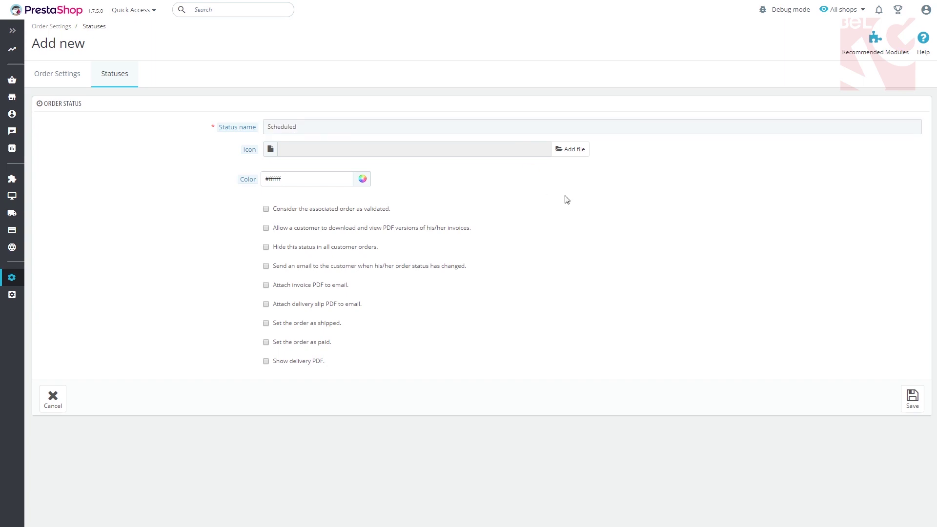
click(562, 152)
click(205, 77)
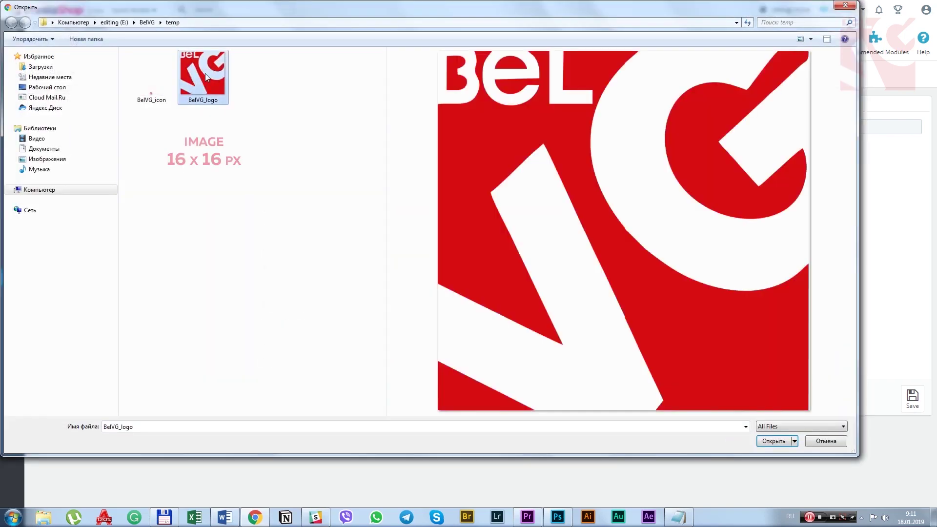
double_click(207, 77)
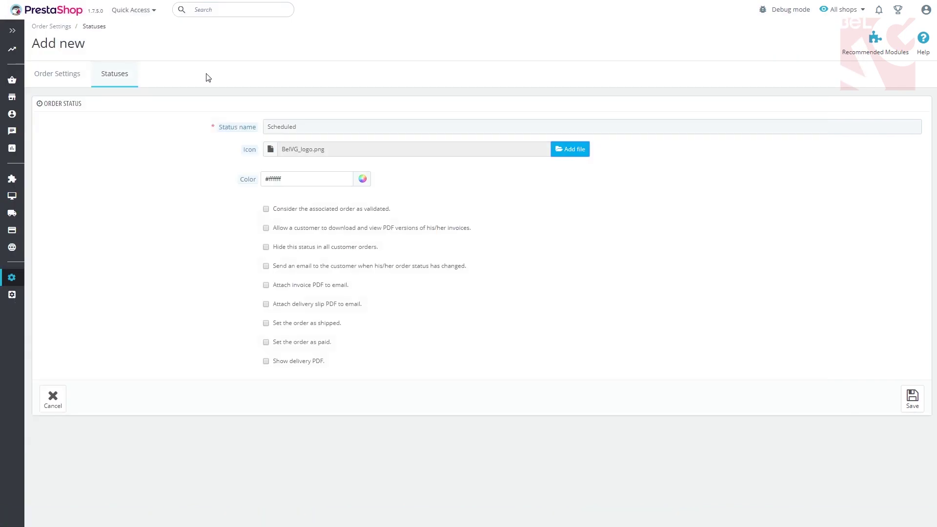
click(362, 181)
Set the Scheduled status colour to red (#ff0000) and enable emailing the customer on status change.
click(400, 242)
click(348, 216)
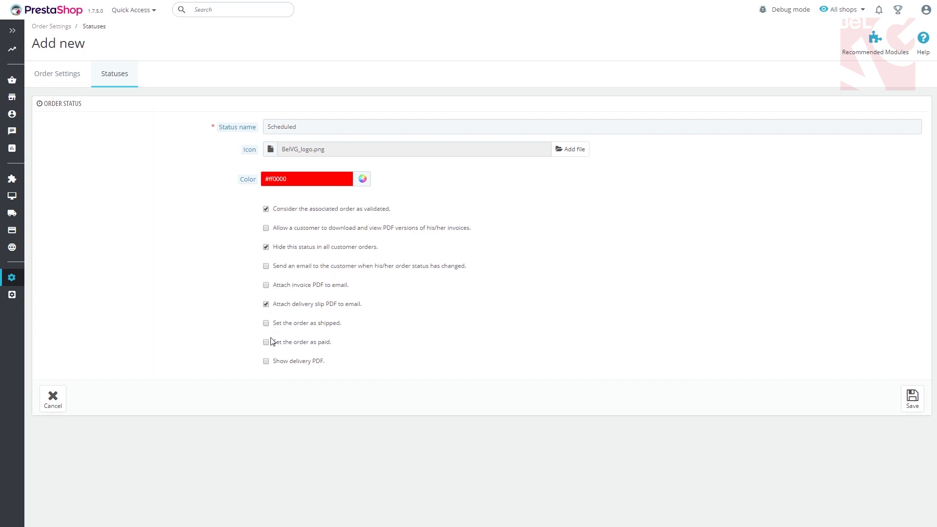
click(266, 267)
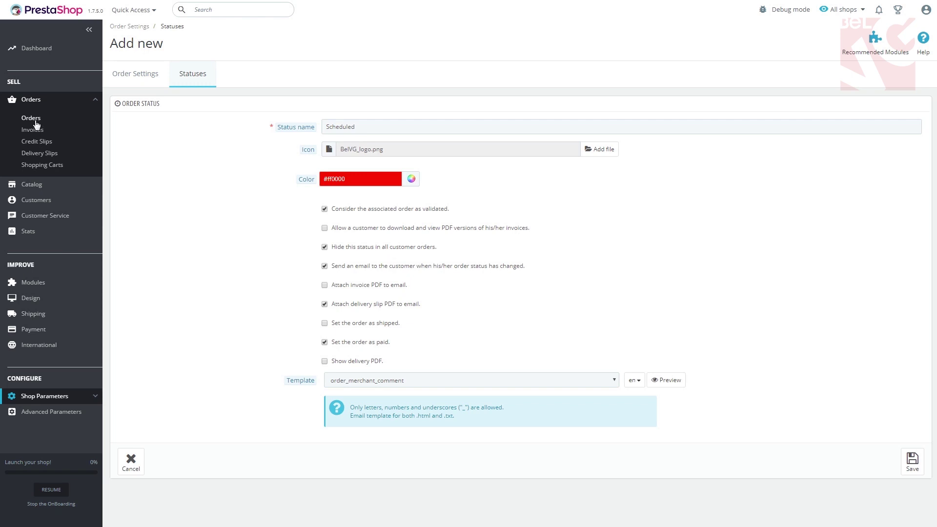
Open order KHWLILZLL from the Orders list and update its status to Scheduled.
click(35, 124)
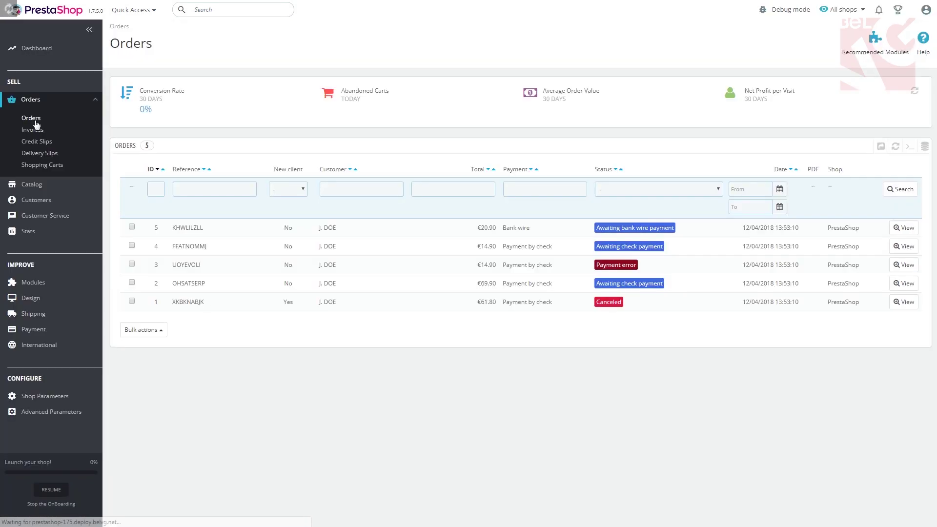
click(206, 235)
click(451, 261)
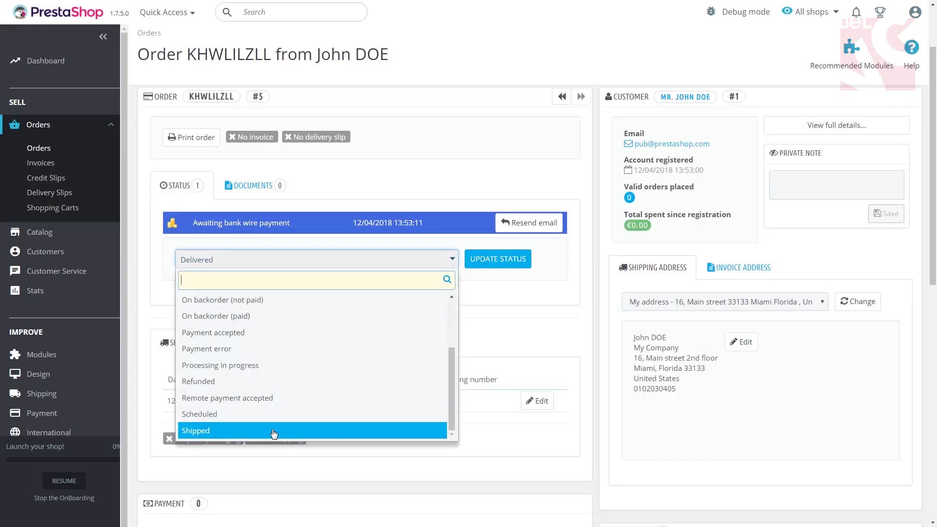
click(225, 417)
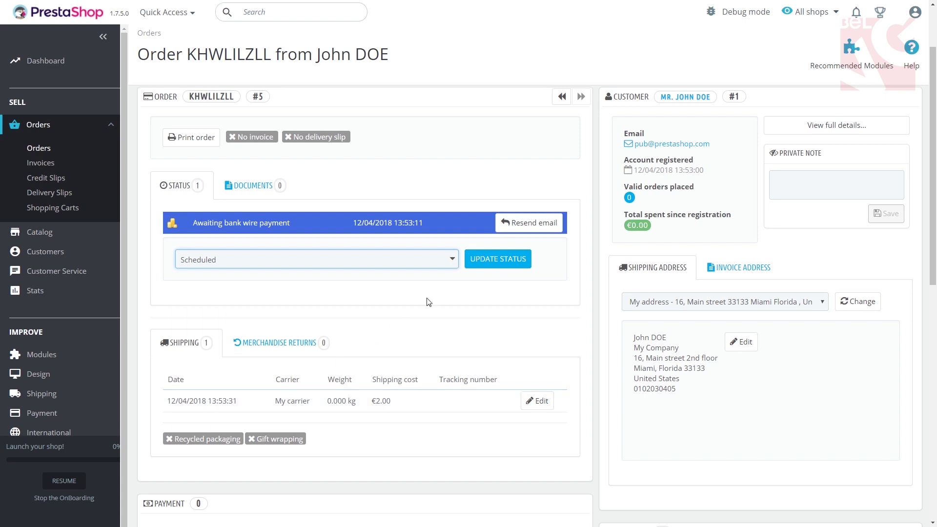
click(496, 268)
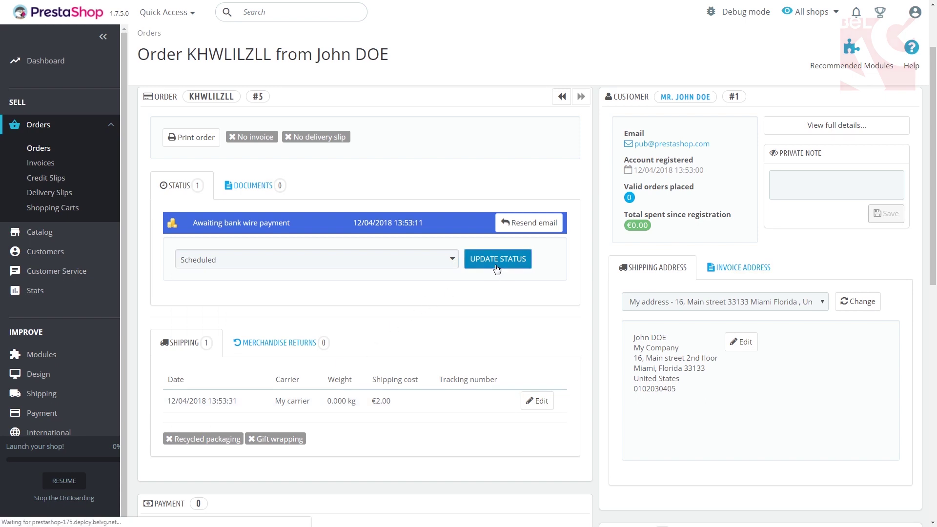